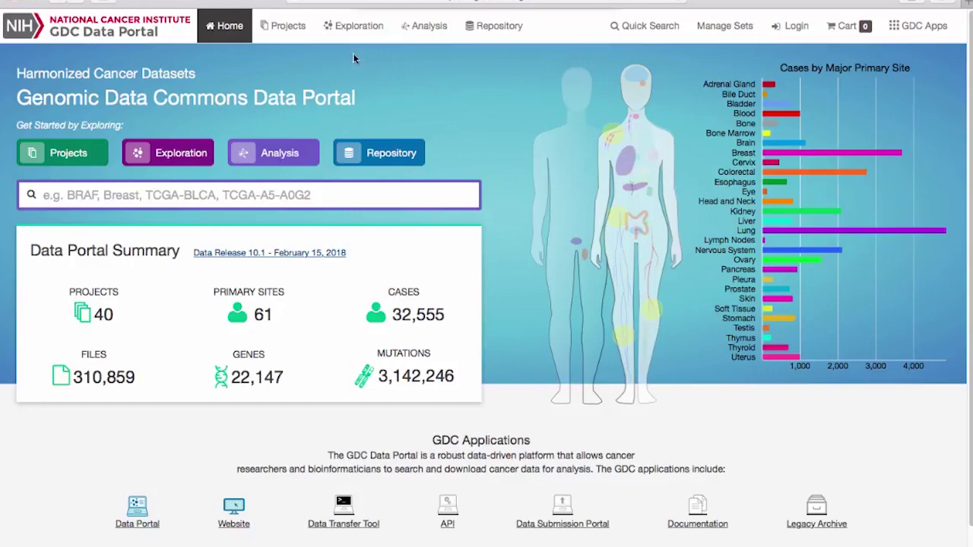
Open the Exploration page and filter cases to the TCGA-BRCA project.
{"action": "left_click", "coordinate": [286, 35]}
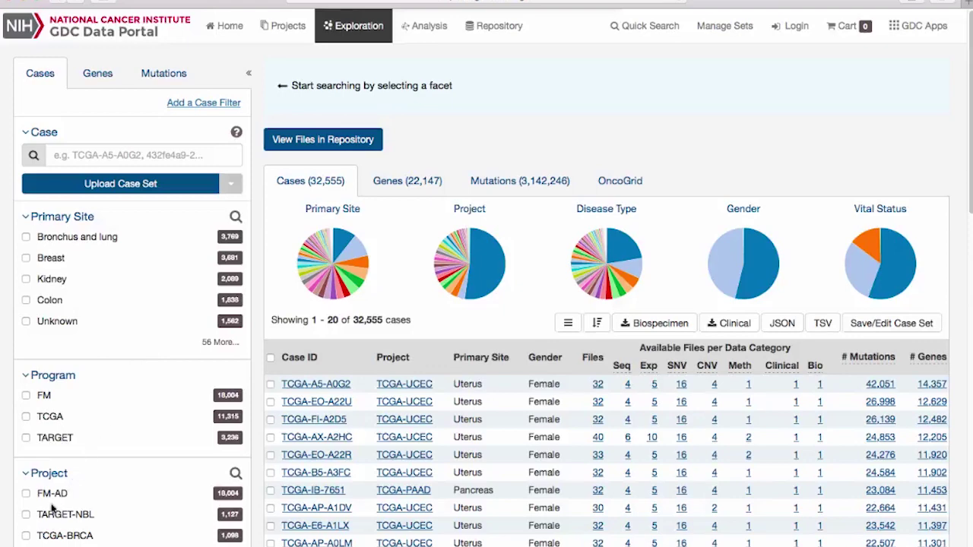
{"action": "left_click", "coordinate": [26, 536]}
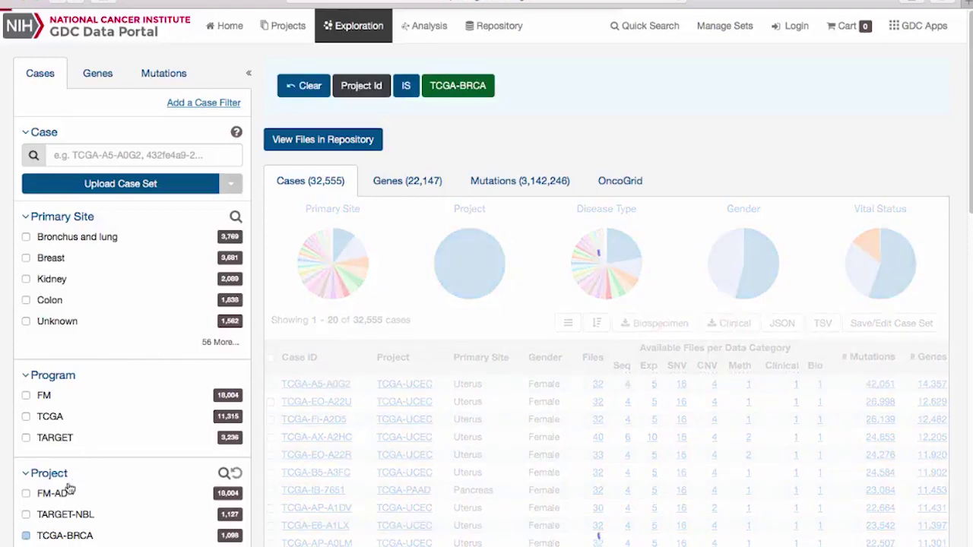
Add Biotype protein_coding and Variant Caller mutect2 filters, leaving 986 TCGA-BRCA cases.
{"action": "left_click", "coordinate": [98, 72]}
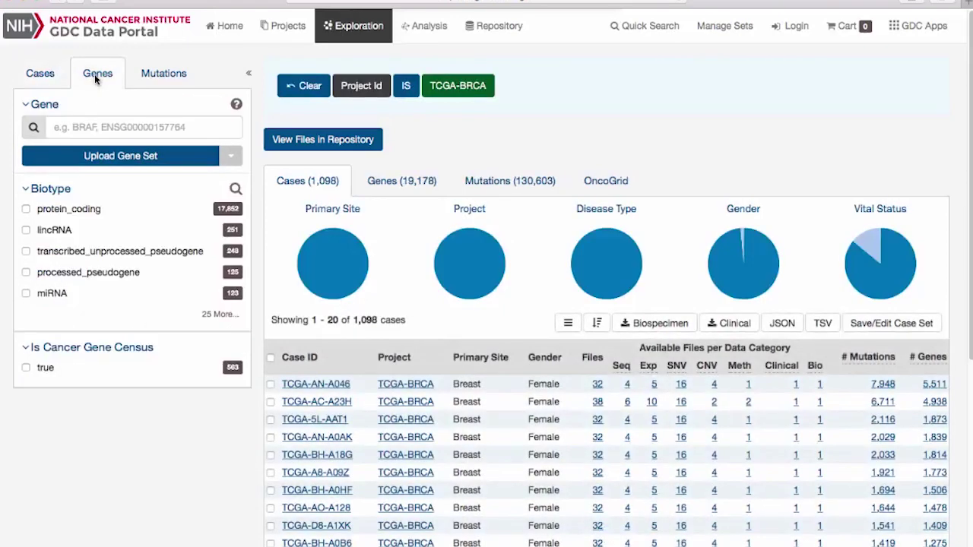
{"action": "left_click", "coordinate": [27, 209]}
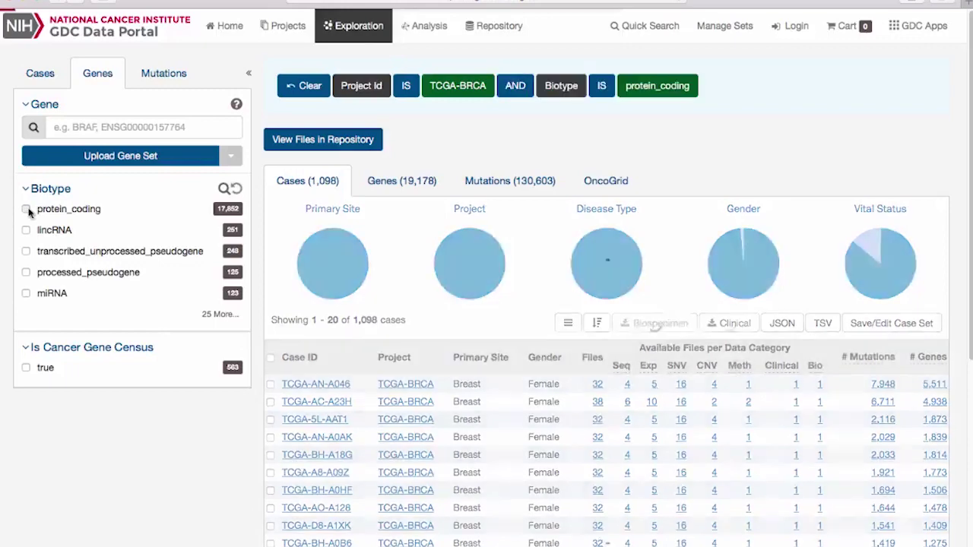
{"action": "left_click", "coordinate": [160, 72]}
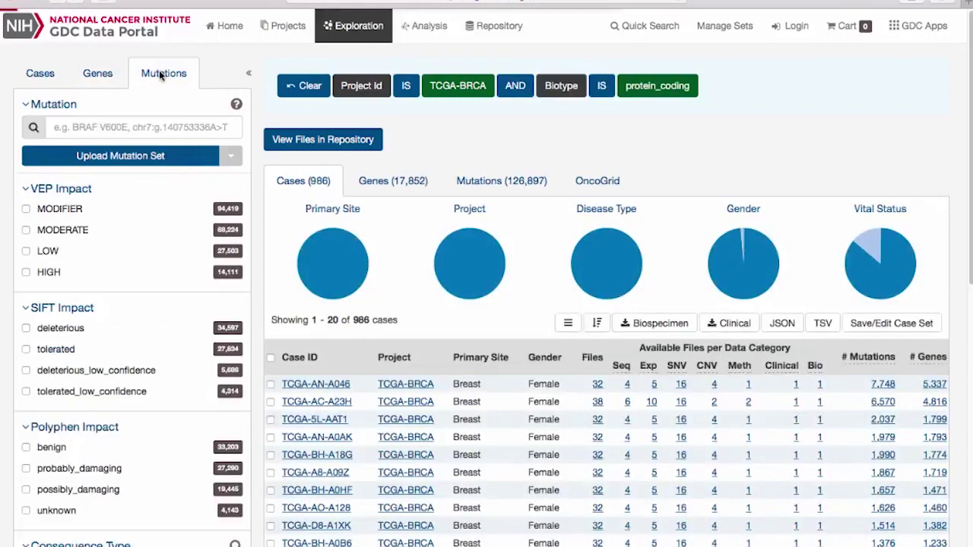
{"action": "scroll", "coordinate": [128, 389], "scroll_direction": "down", "scroll_amount": 5}
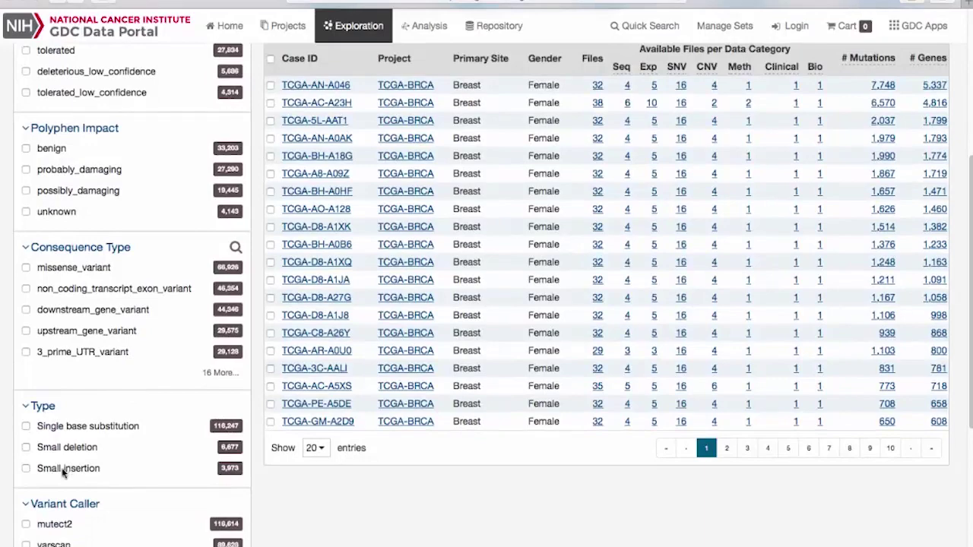
{"action": "left_click", "coordinate": [27, 525]}
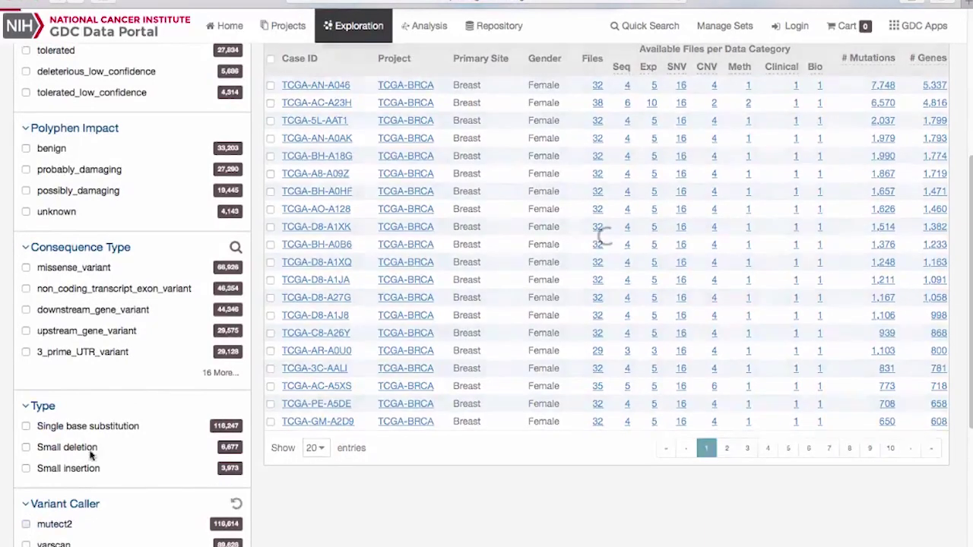
{"action": "scroll", "coordinate": [206, 340], "scroll_direction": "up", "scroll_amount": 5}
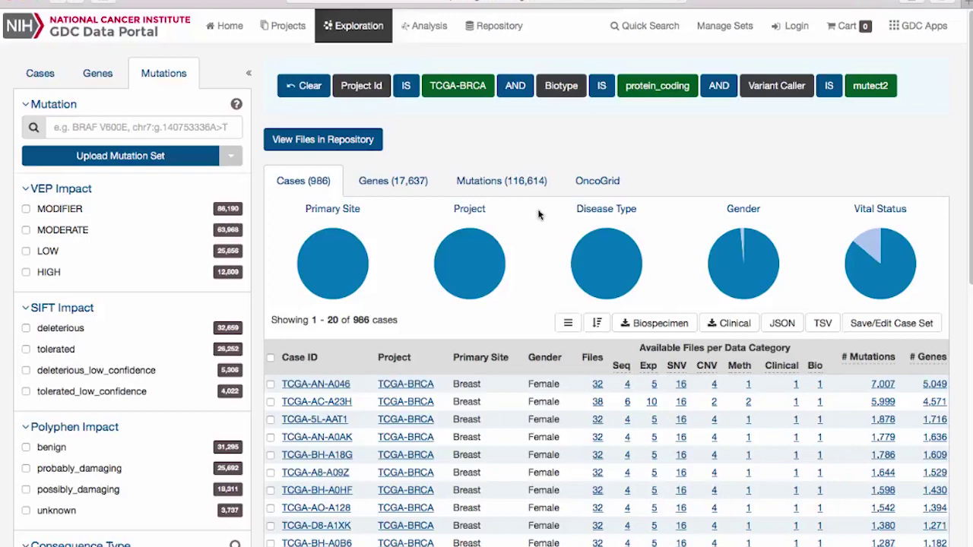
Review the top mutated genes and mutations, then display the OncoGrid of 500 cases by 50 genes.
{"action": "left_click", "coordinate": [418, 186]}
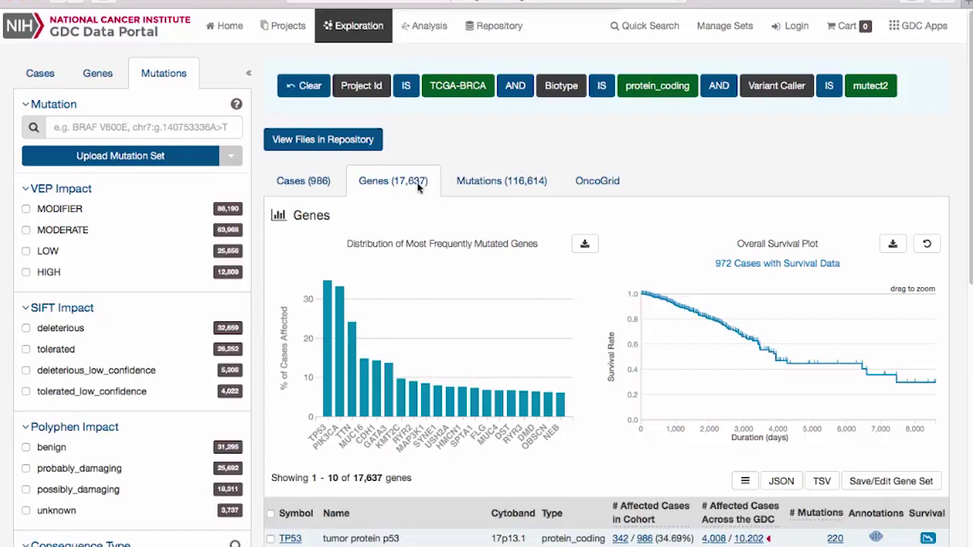
{"action": "left_click", "coordinate": [510, 187]}
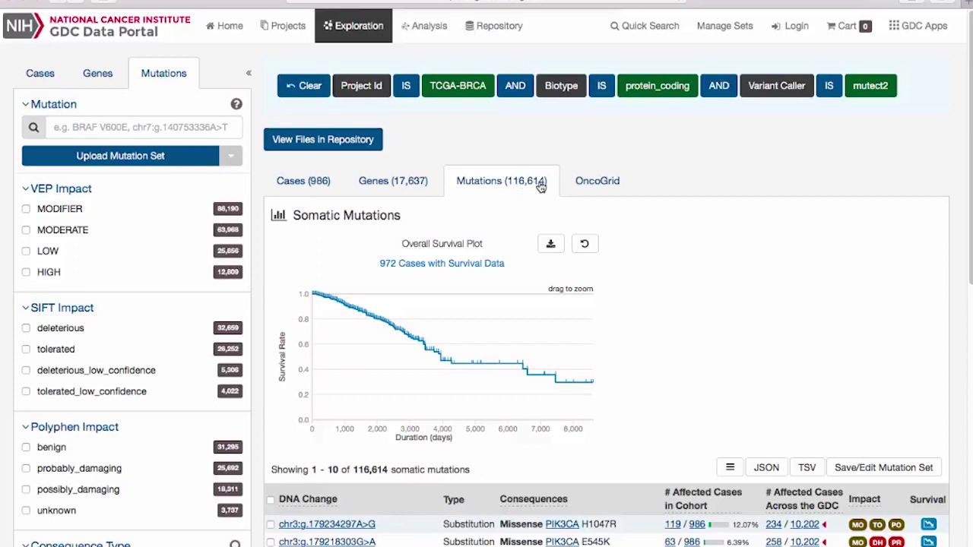
{"action": "left_click", "coordinate": [590, 188]}
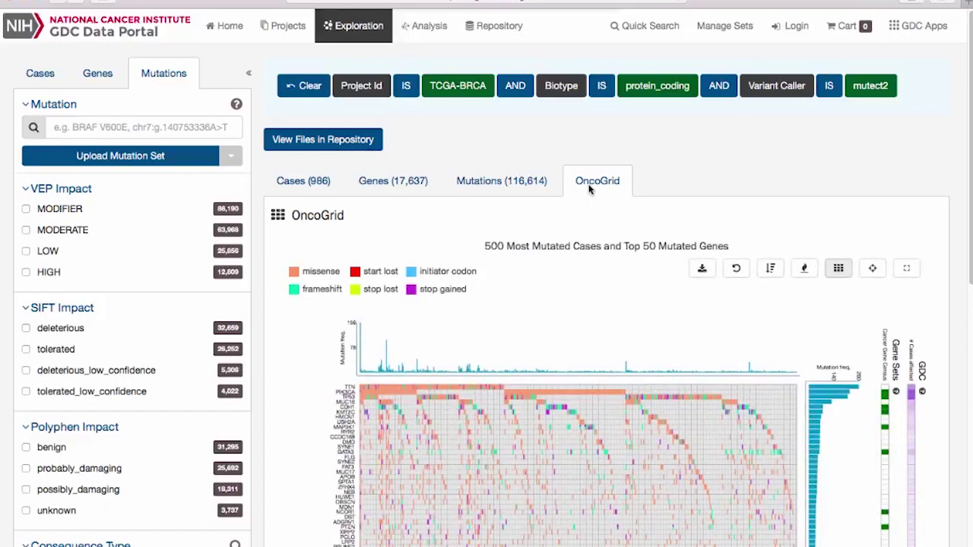
{"action": "scroll", "coordinate": [590, 188], "scroll_direction": "down", "scroll_amount": 3}
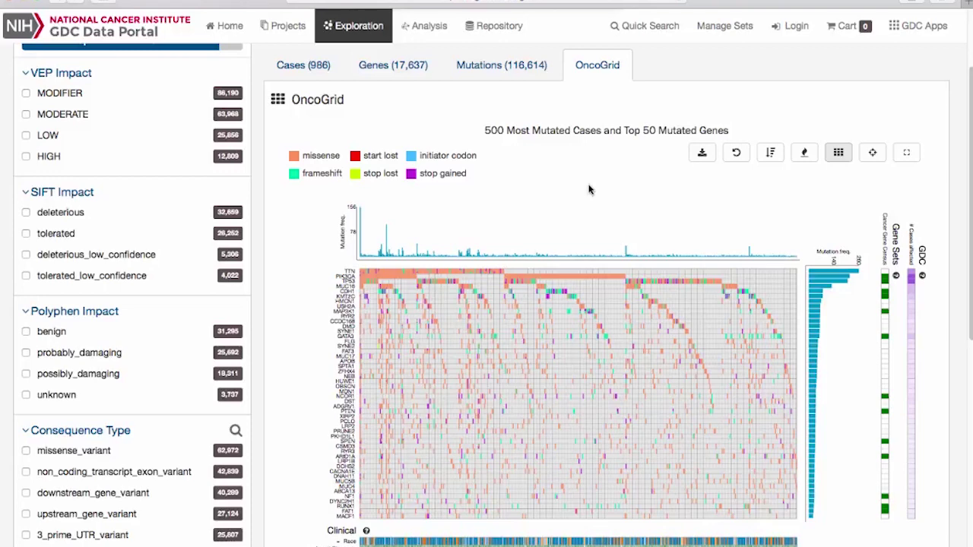
View the saved Set Operations Venn result, then go to the Repository listing 310,859 files.
{"action": "left_click", "coordinate": [443, 34]}
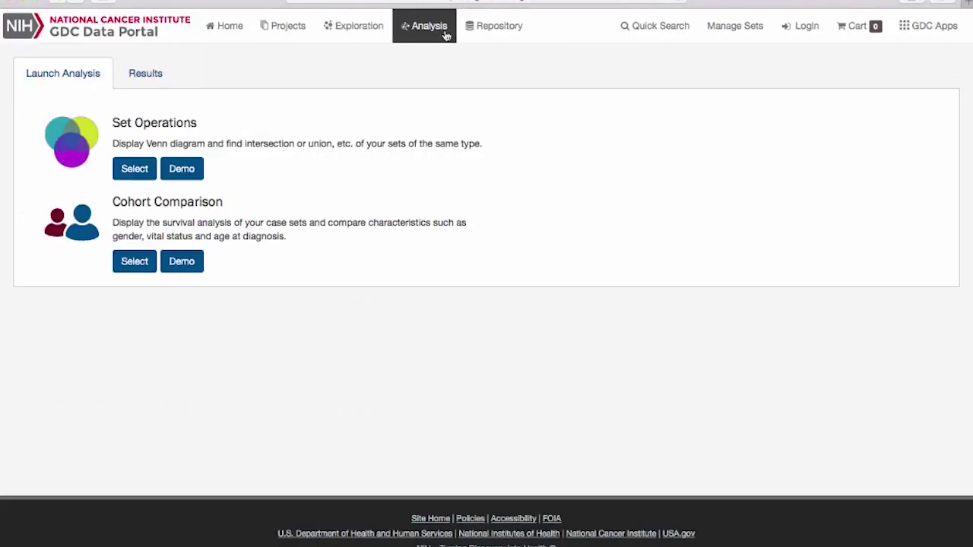
{"action": "left_click", "coordinate": [151, 80]}
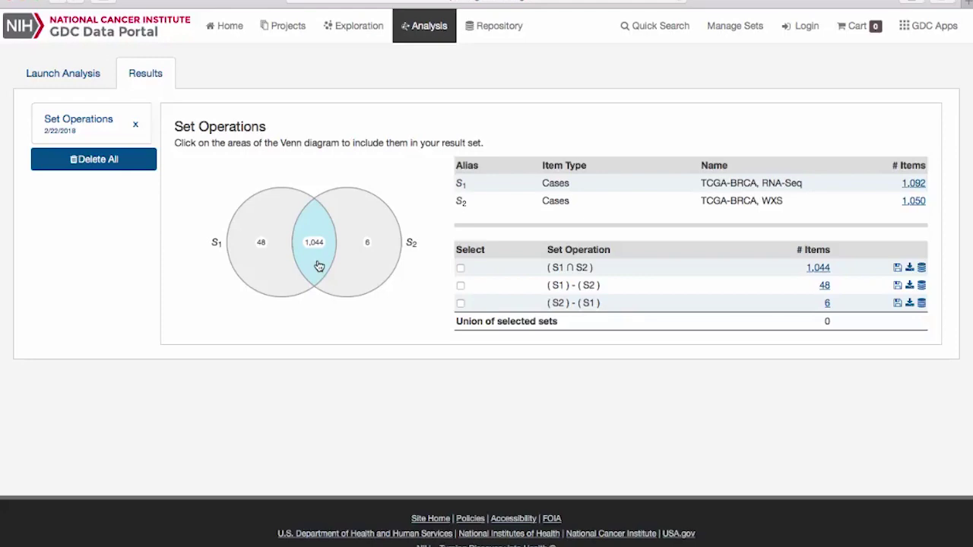
{"action": "left_click", "coordinate": [497, 36]}
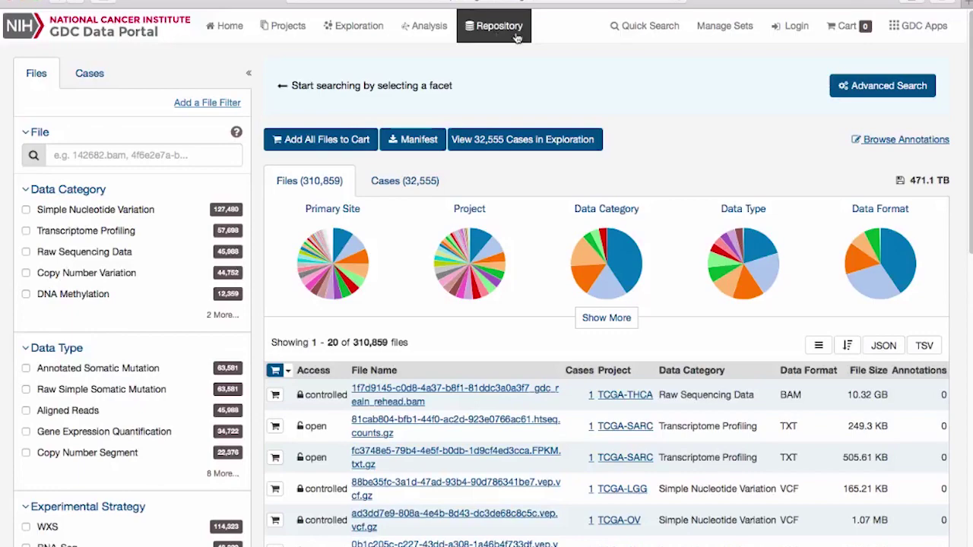
Filter repository files to BAM format and the Neuroblastoma disease type.
{"action": "scroll", "coordinate": [144, 243], "scroll_direction": "down", "scroll_amount": 6}
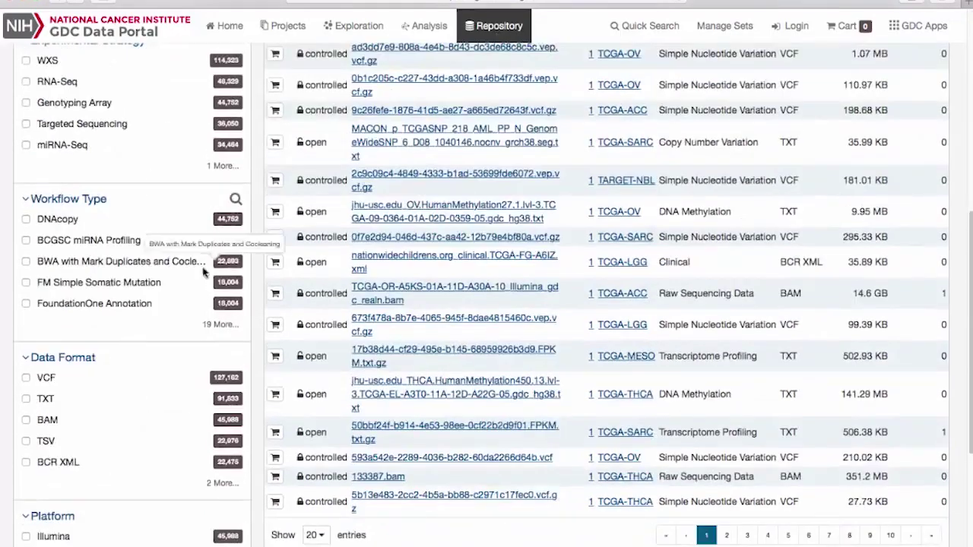
{"action": "left_click", "coordinate": [27, 422]}
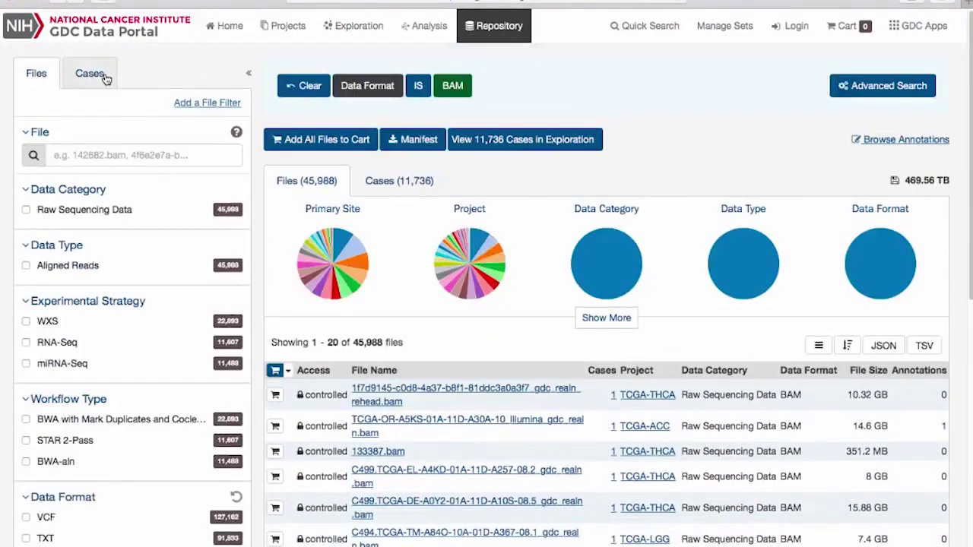
{"action": "left_click", "coordinate": [104, 78]}
{"action": "scroll", "coordinate": [170, 395], "scroll_direction": "down", "scroll_amount": 6}
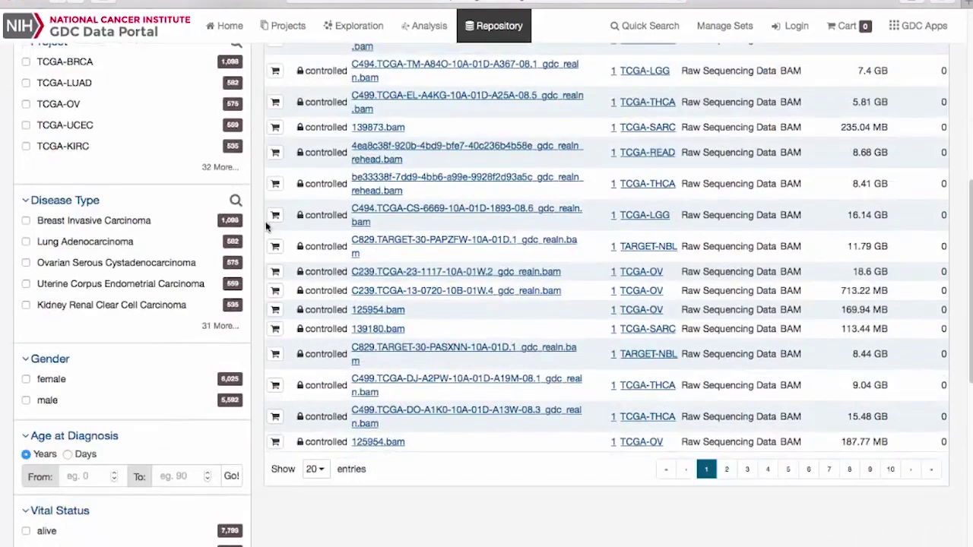
{"action": "left_click", "coordinate": [236, 201]}
{"action": "type", "text": "neuro"}
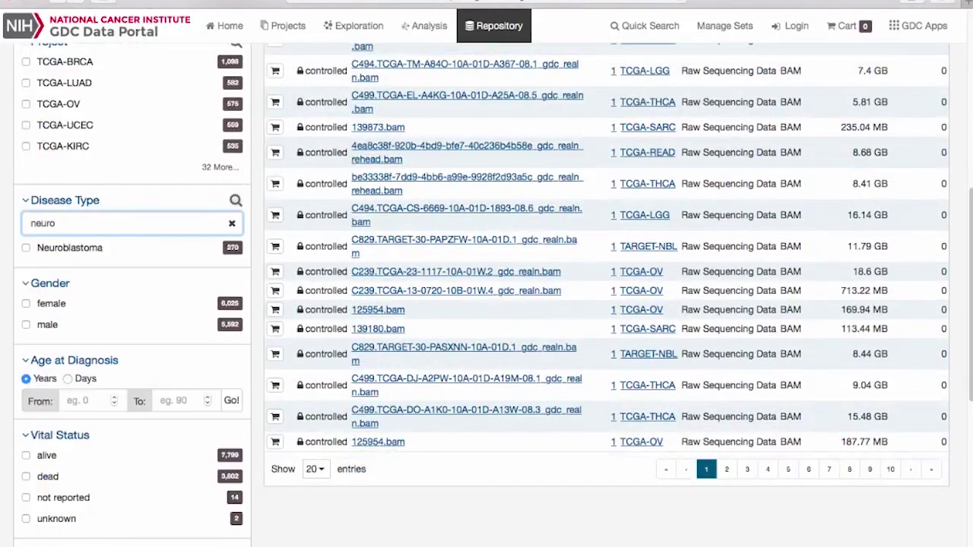
{"action": "left_click", "coordinate": [26, 248]}
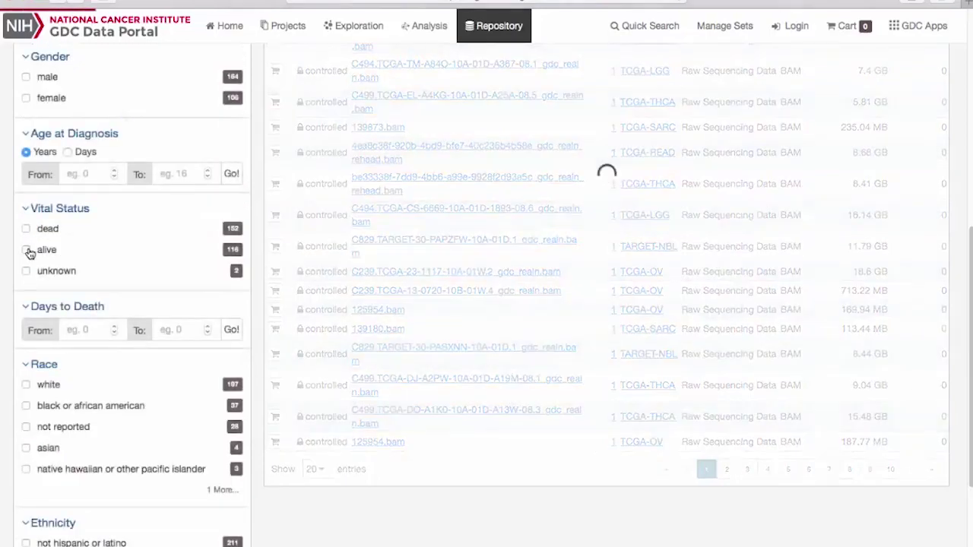
Restrict to male cases, leaving 368 files from 164 cases (5.43 TB).
{"action": "left_click", "coordinate": [26, 77]}
{"action": "scroll", "coordinate": [401, 240], "scroll_direction": "up", "scroll_amount": 5}
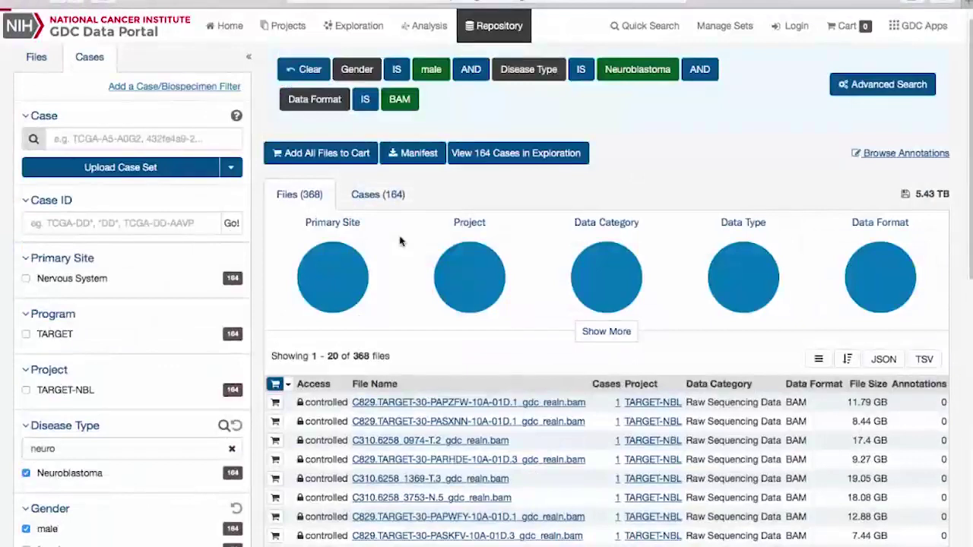
{"action": "scroll", "coordinate": [400, 241], "scroll_direction": "up", "scroll_amount": 1}
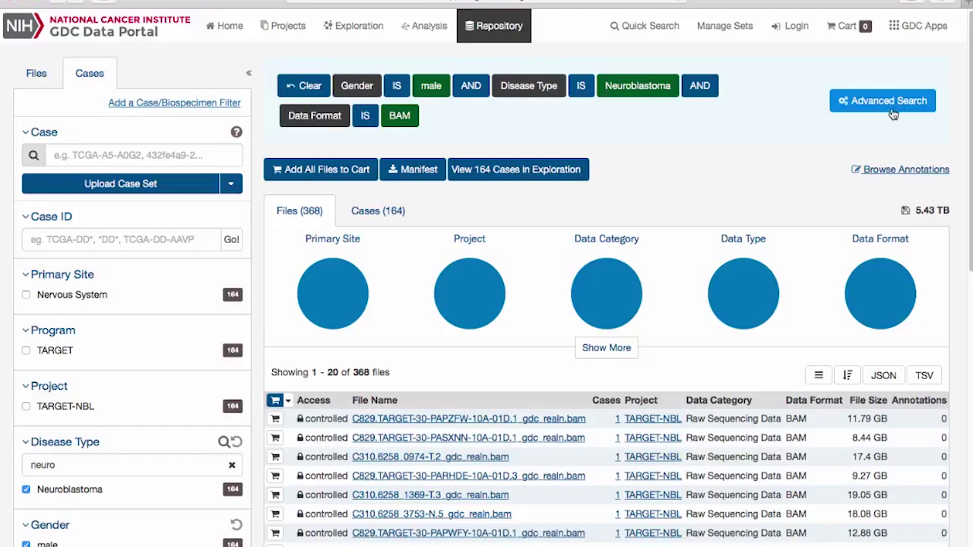
Sign in, add the first three BAM files (37.64 GB) to the cart, and open the first one's details.
{"action": "left_click", "coordinate": [797, 35]}
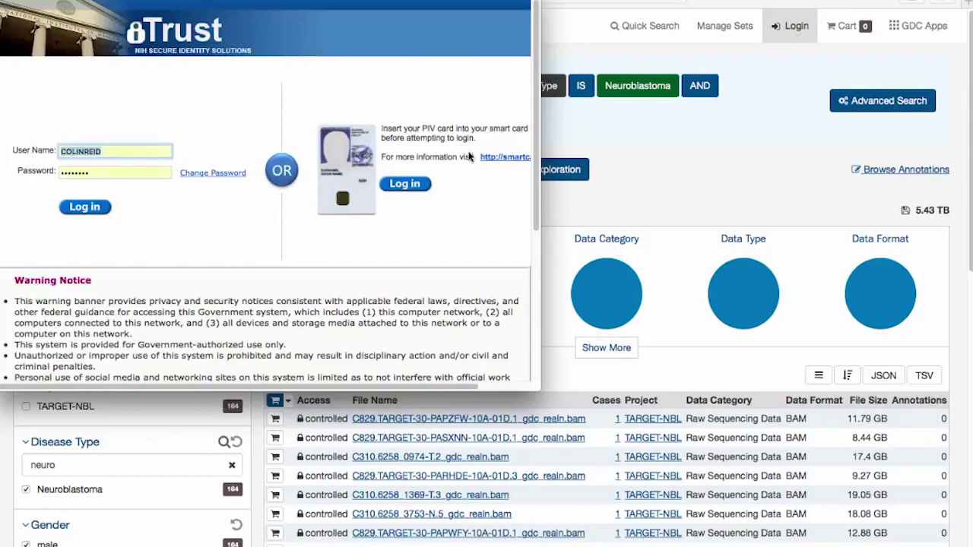
{"action": "left_click", "coordinate": [103, 212]}
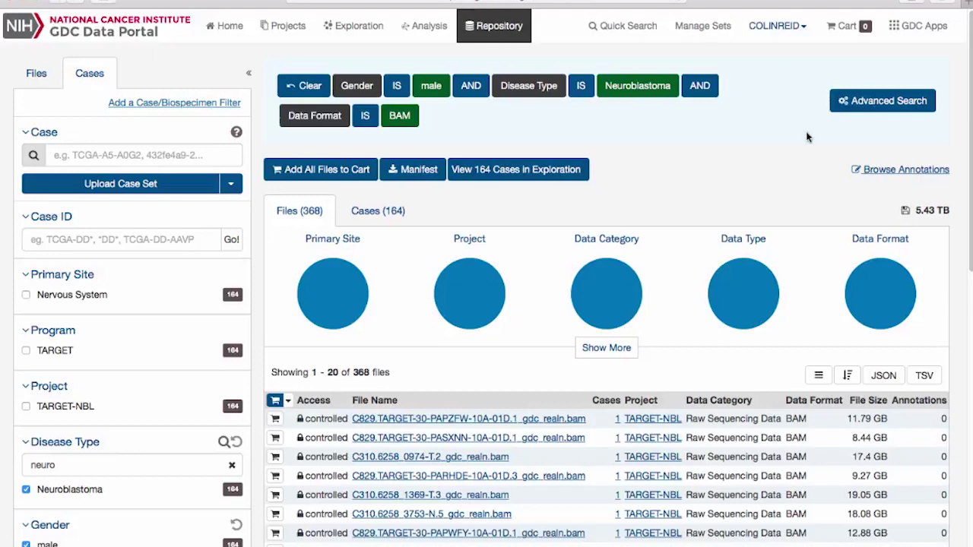
{"action": "left_click", "coordinate": [275, 419]}
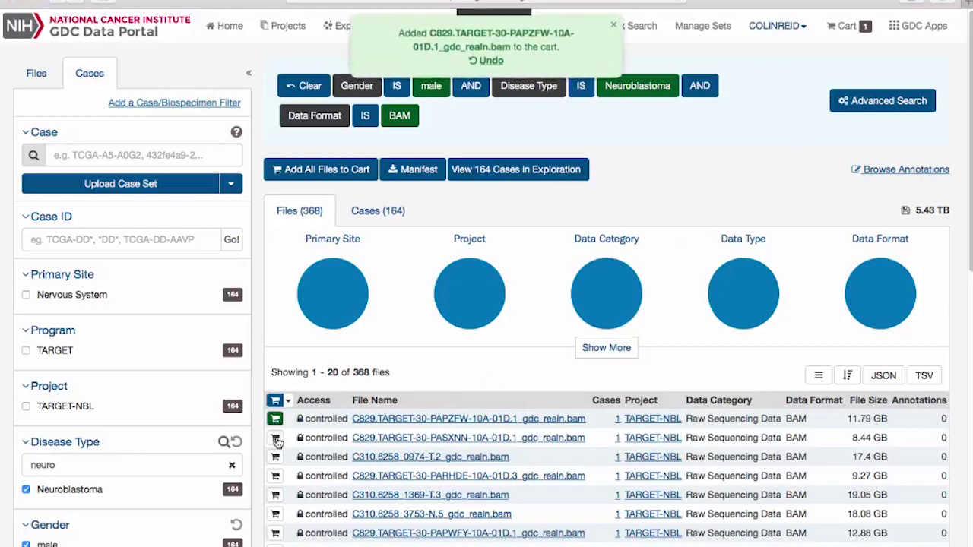
{"action": "left_click", "coordinate": [275, 438]}
{"action": "left_click", "coordinate": [275, 457]}
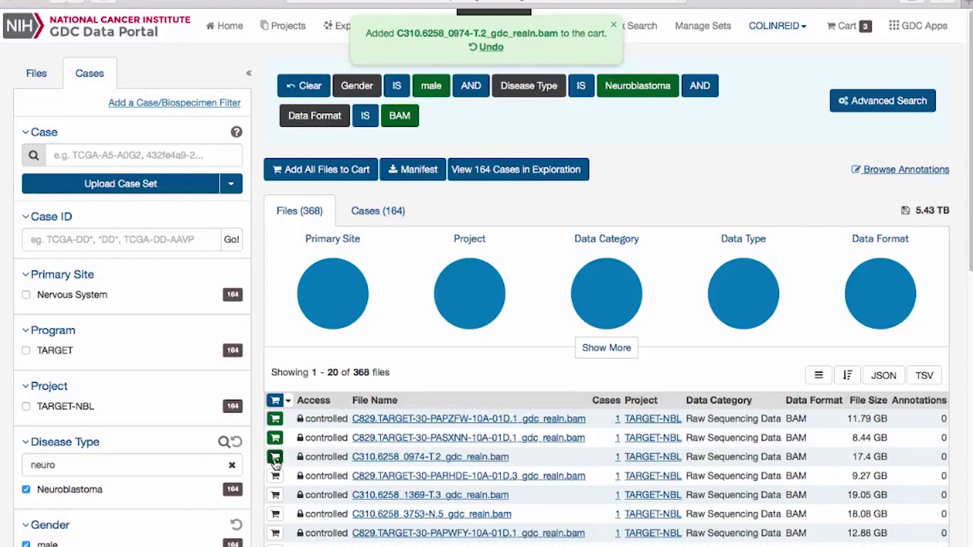
{"action": "left_click", "coordinate": [871, 27]}
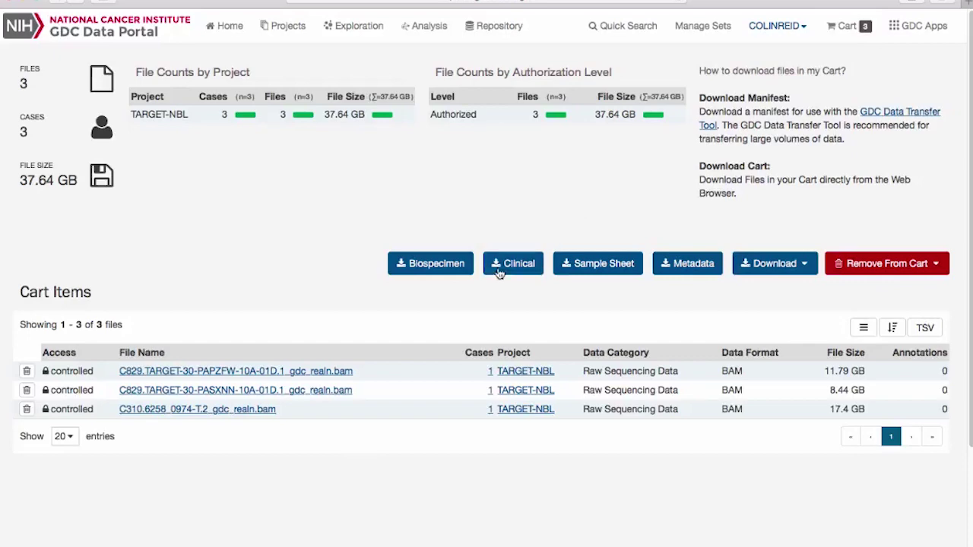
{"action": "left_click", "coordinate": [320, 371]}
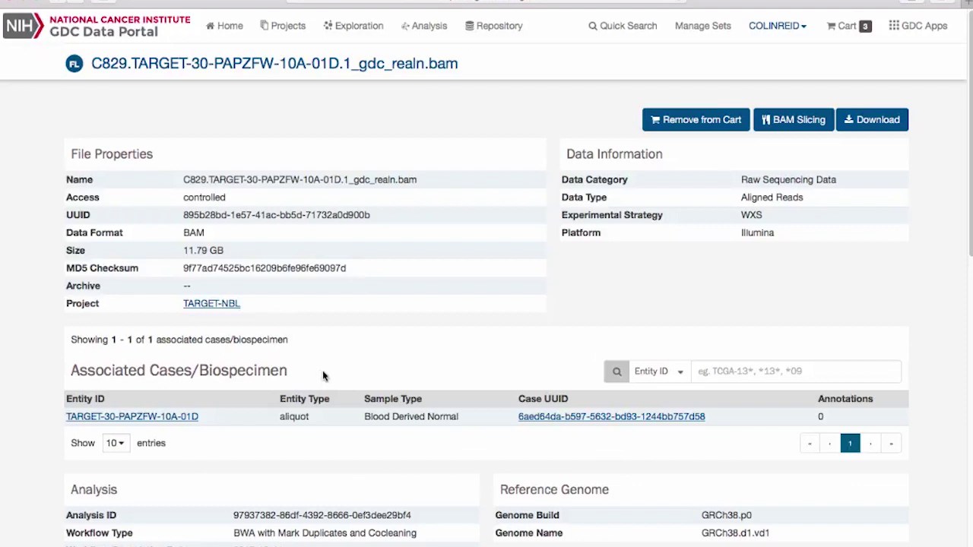
Download a BAM slice of region chr1:1-100000 from the 11.79 GB file.
{"action": "left_click", "coordinate": [785, 121]}
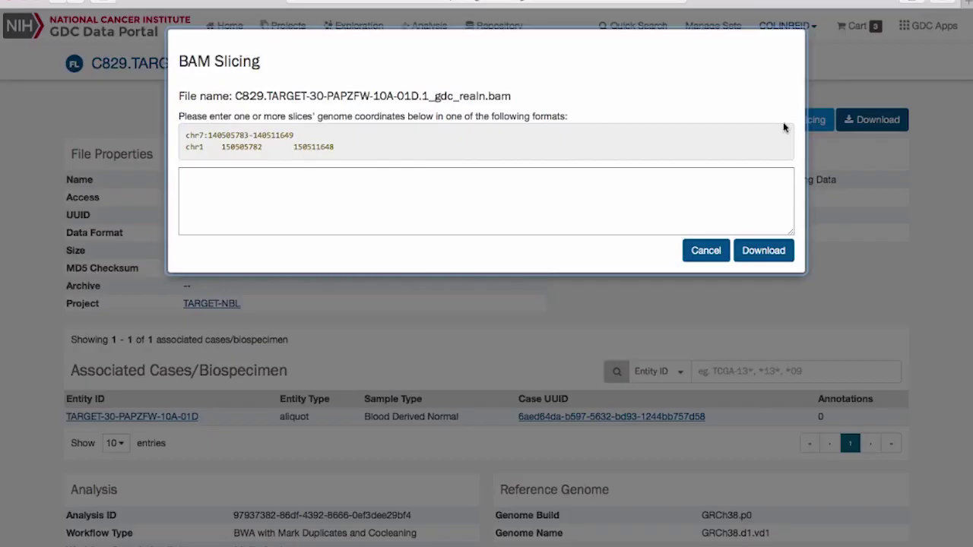
{"action": "left_click", "coordinate": [336, 212]}
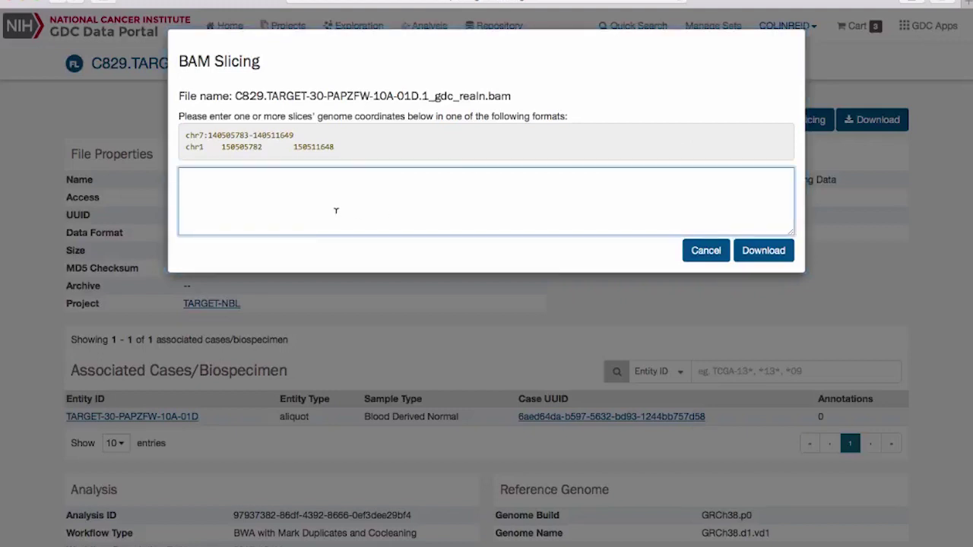
{"action": "type", "text": "chr1:"}
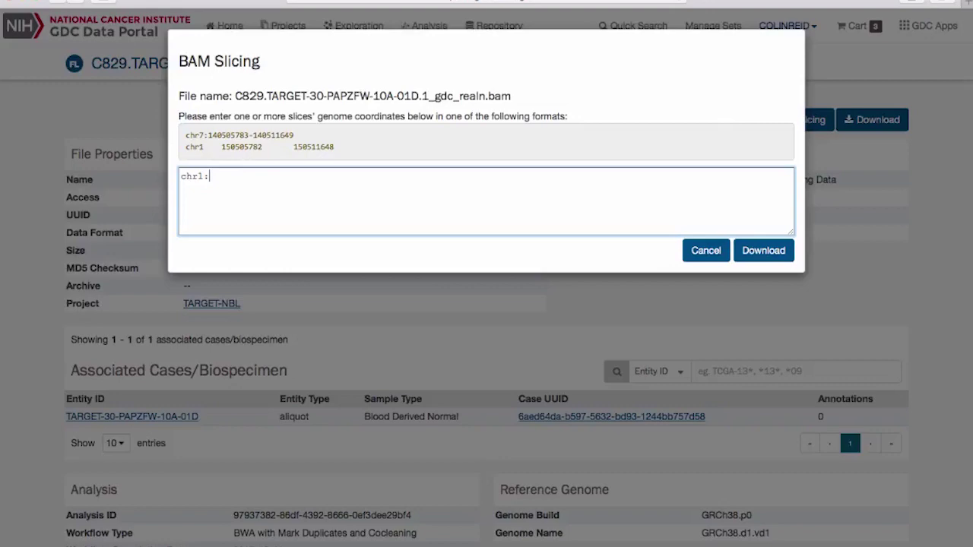
{"action": "type", "text": "1-100000"}
{"action": "left_click", "coordinate": [765, 253]}
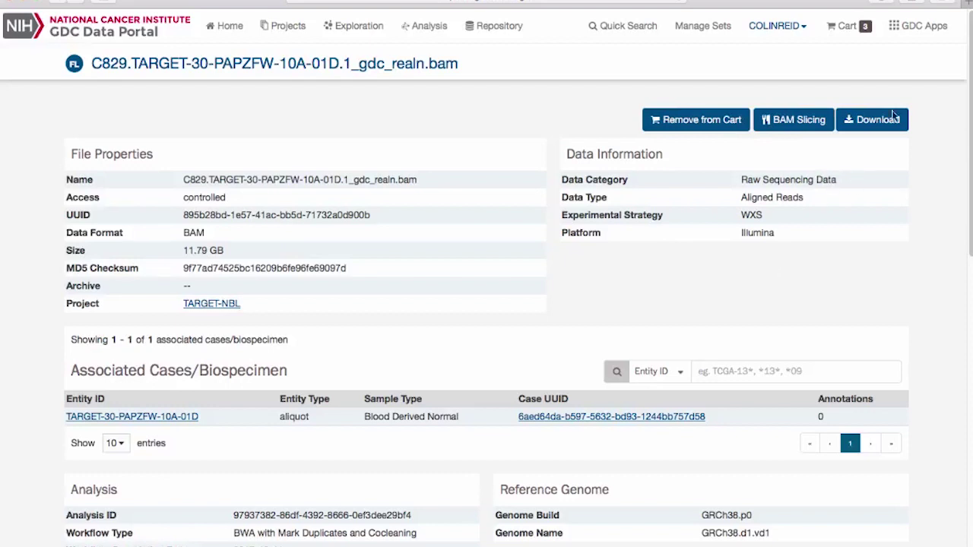
Open the GDC Legacy Archive's 837,959-file search in a new tab, then return to the BAM file page.
{"action": "left_click", "coordinate": [921, 34]}
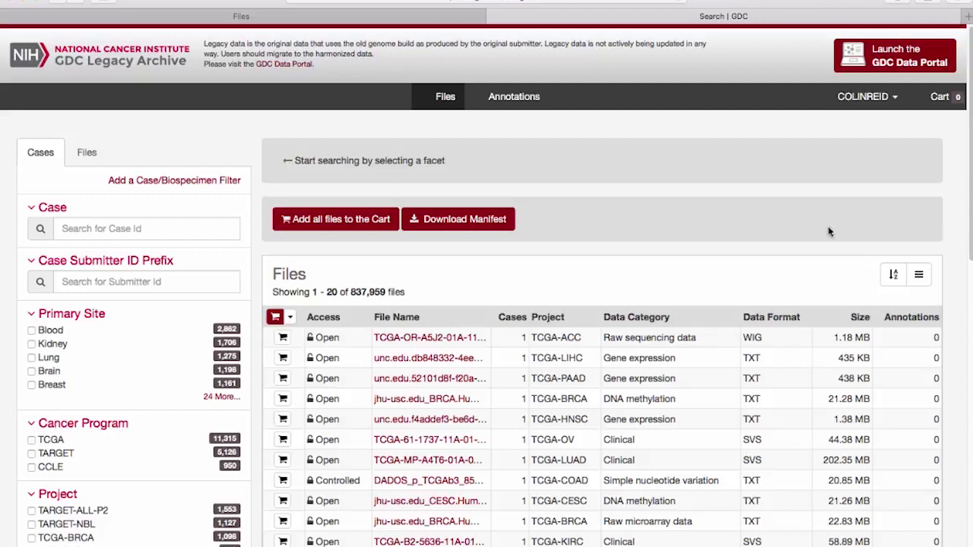
{"action": "left_click", "coordinate": [453, 20]}
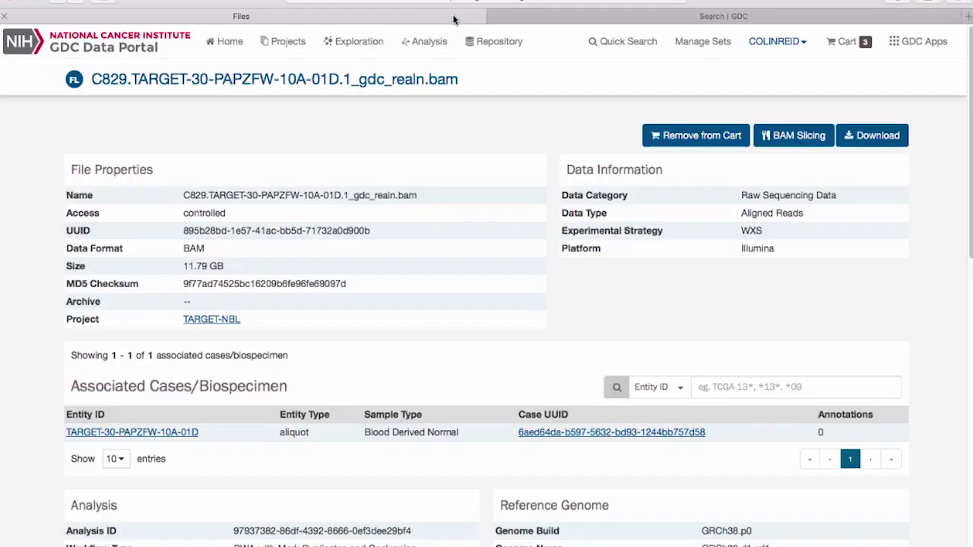
{"action": "left_click", "coordinate": [894, 41]}
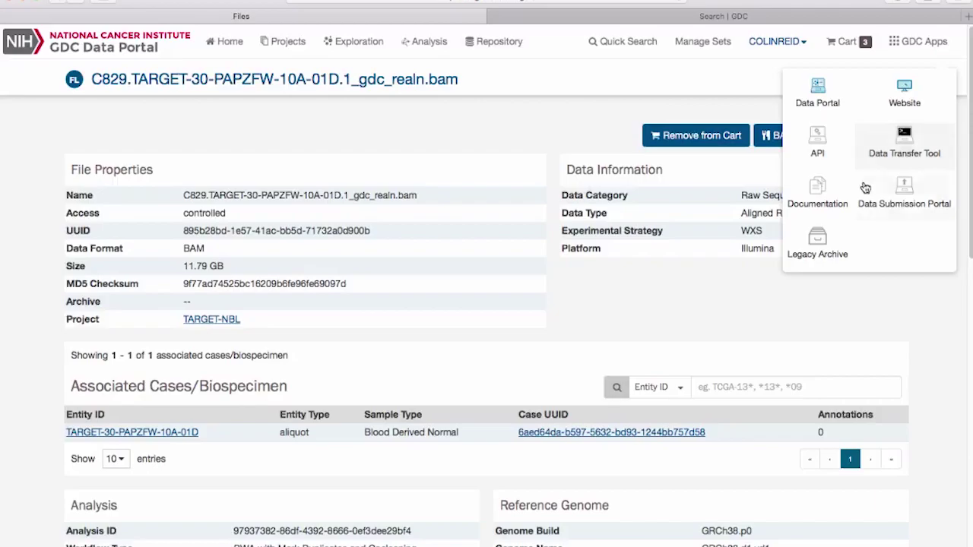
Open GDC Documentation in a new tab and go to Data Portal > Getting Started.
{"action": "left_click", "coordinate": [840, 201]}
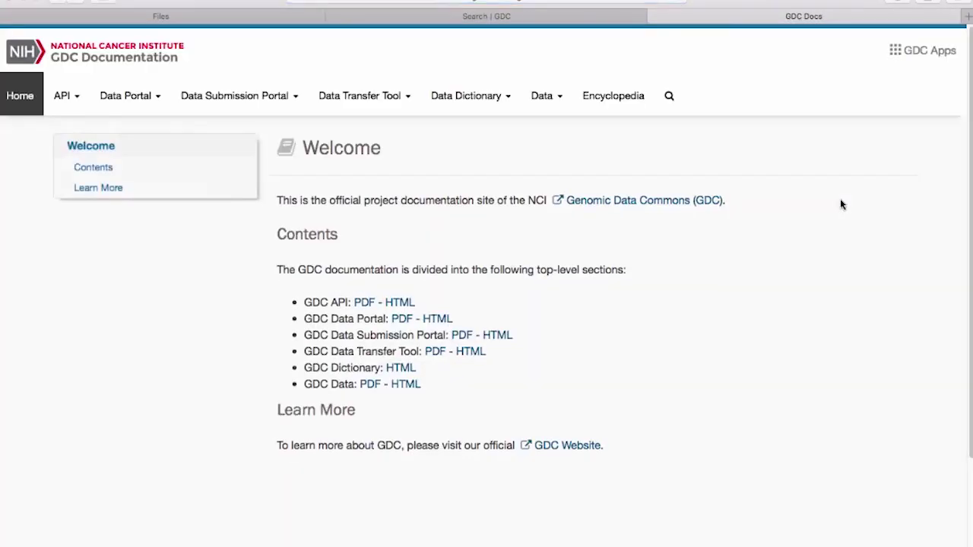
{"action": "left_click", "coordinate": [140, 106]}
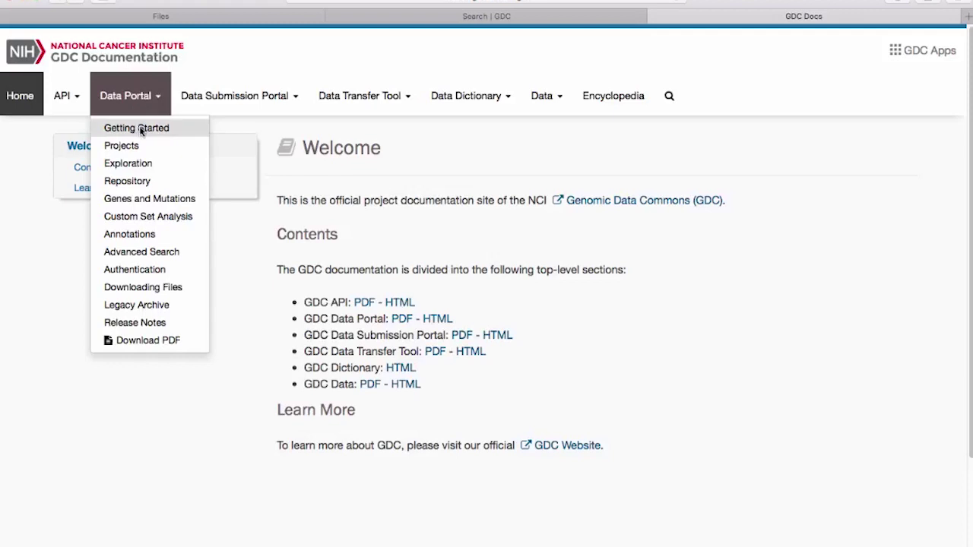
{"action": "left_click", "coordinate": [140, 129]}
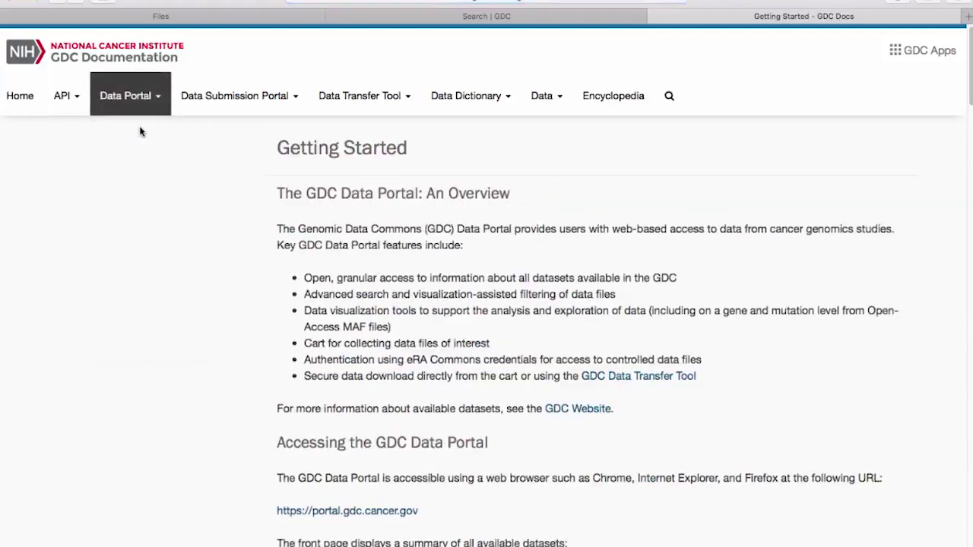